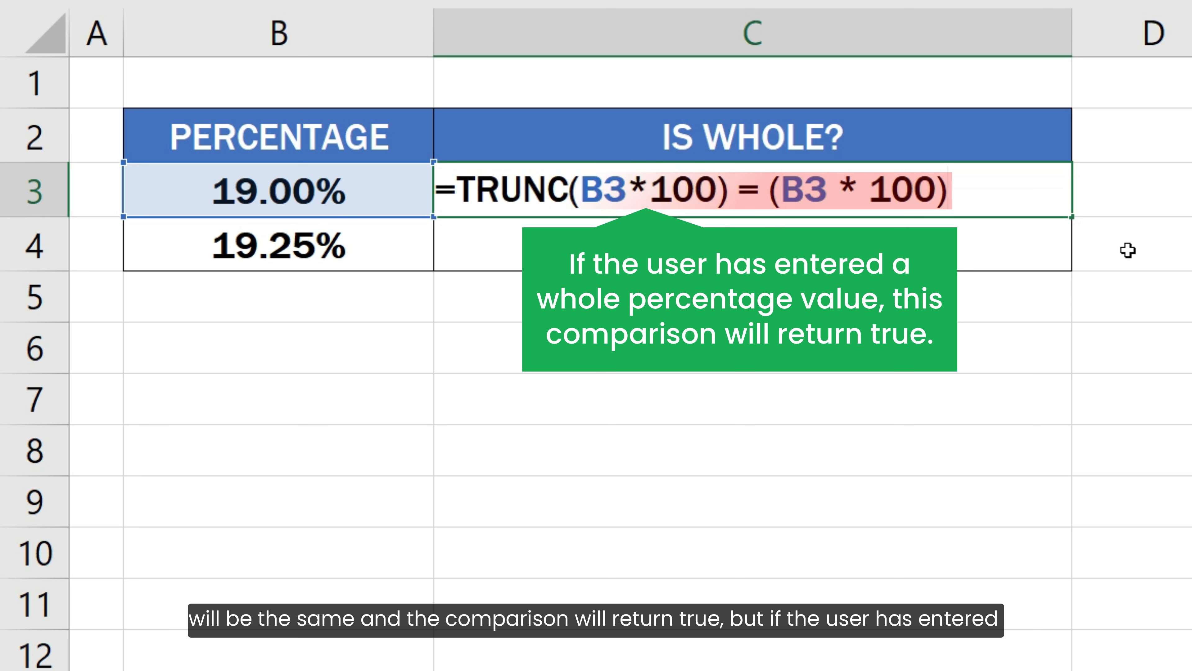
Examine the formulas in C3 and C4 that compare the truncated percentage with the original value.
{"action": "key", "text": "Return"}
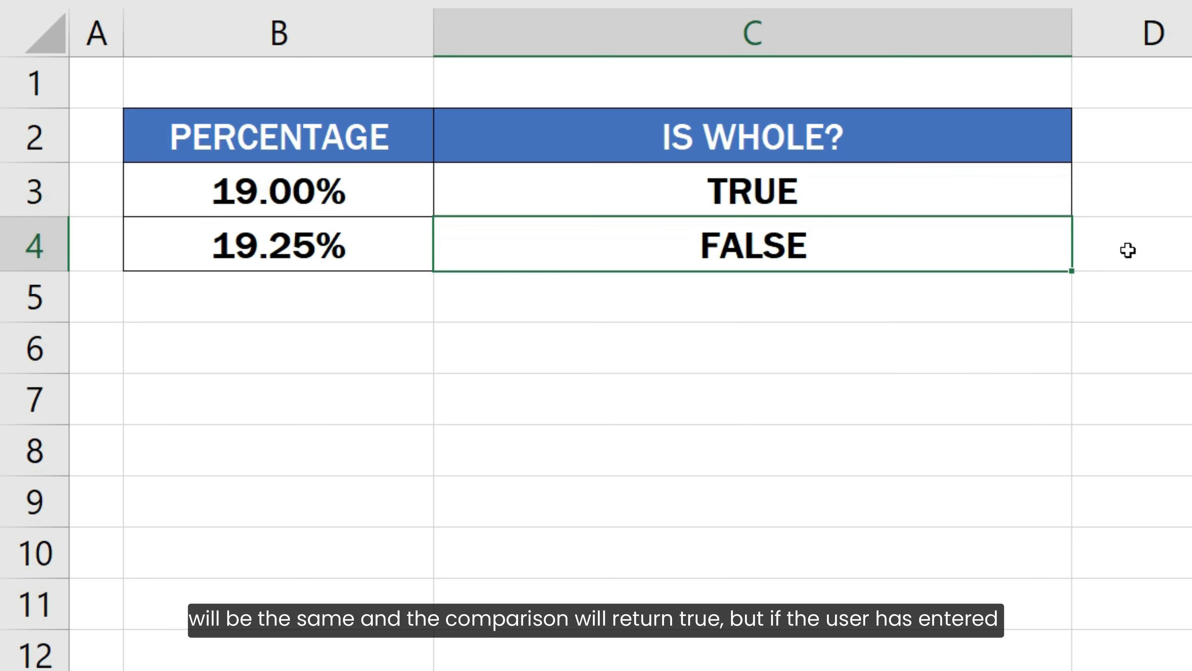
{"action": "key", "text": "F2"}
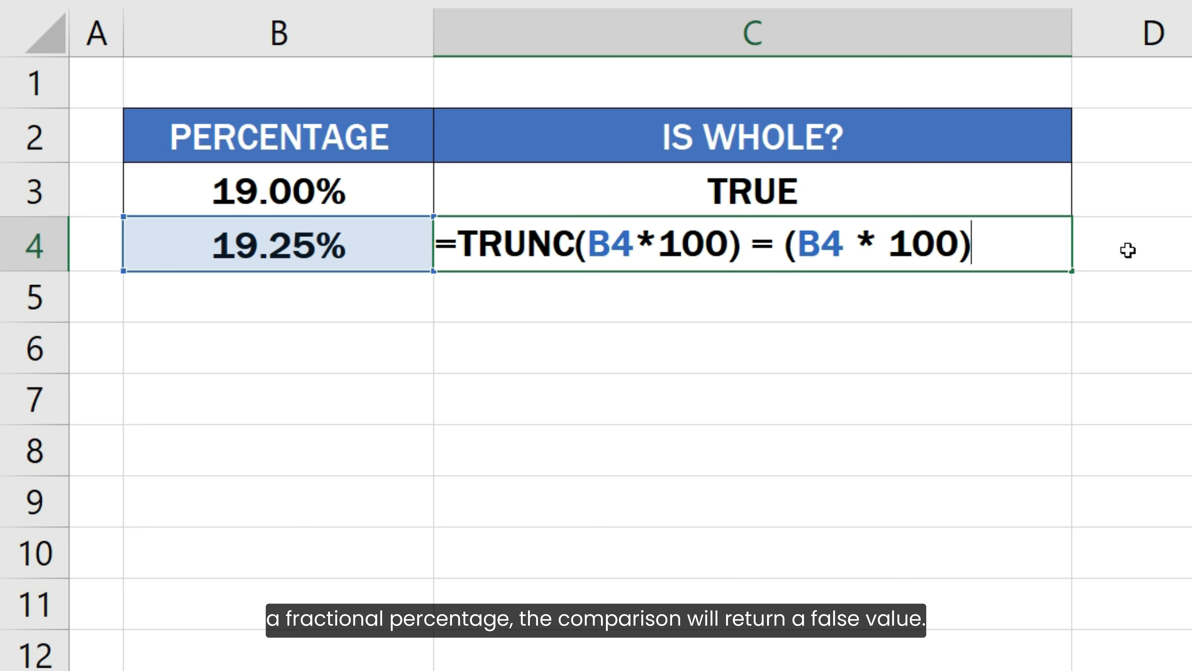
{"action": "key", "text": "Return"}
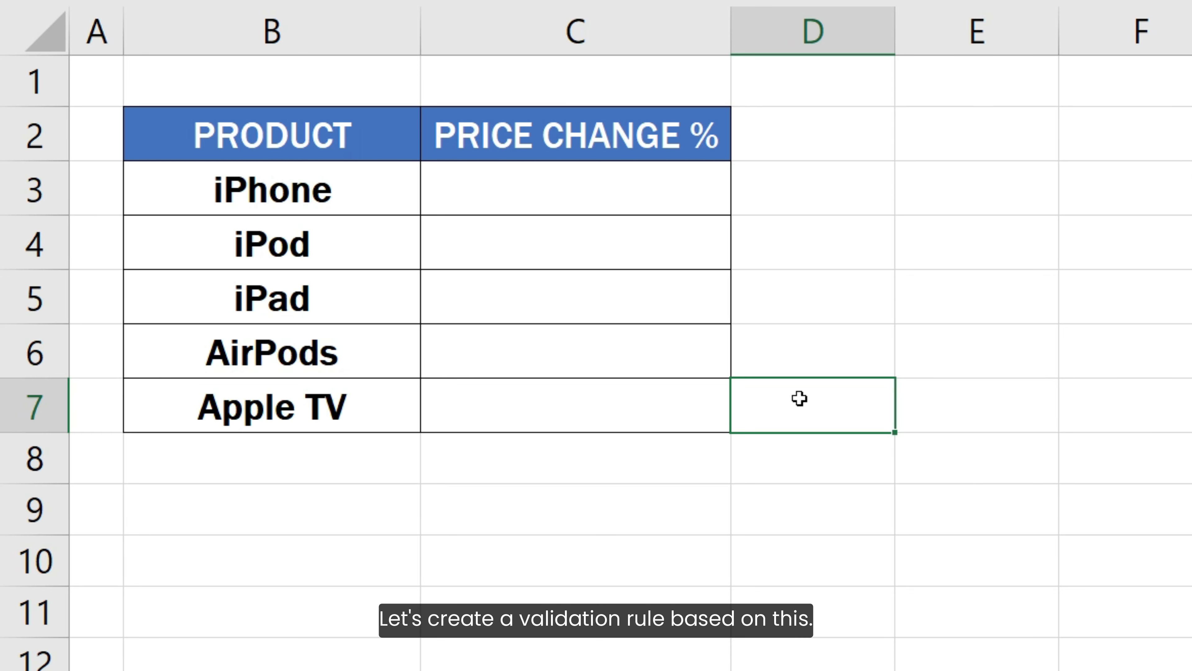
Open data validation for the price change cells C3:C7 and set the allowed criteria to Custom.
{"action": "left_click_drag", "start_coordinate": [655, 183], "coordinate": [665, 402]}
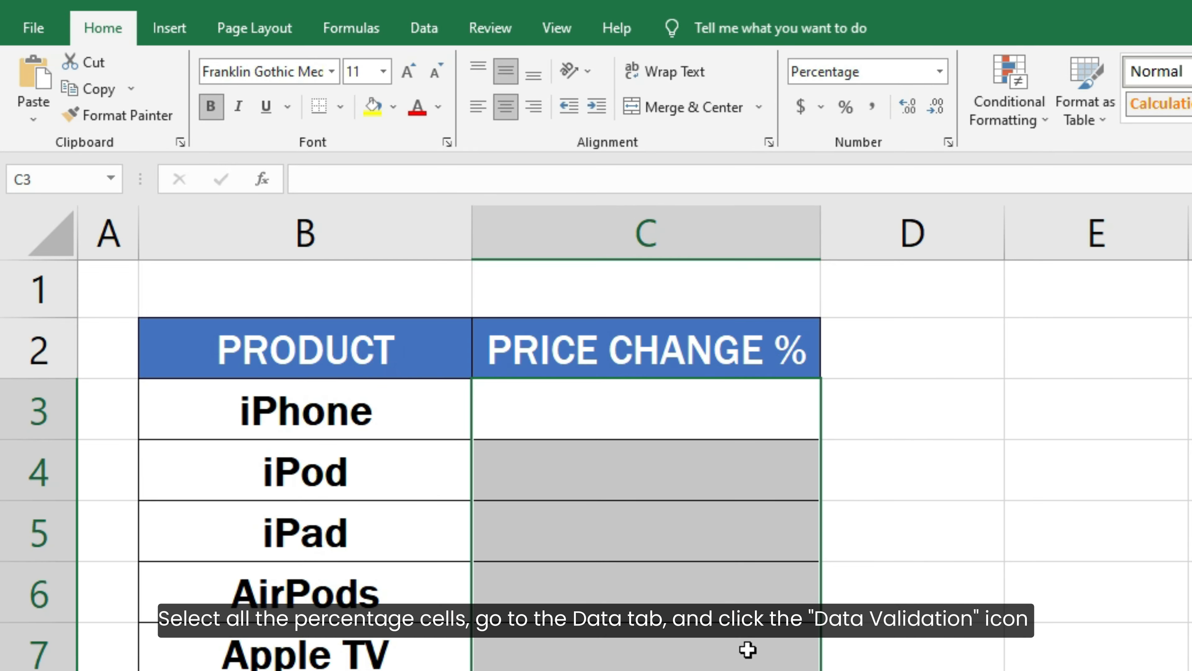
{"action": "left_click", "coordinate": [432, 25]}
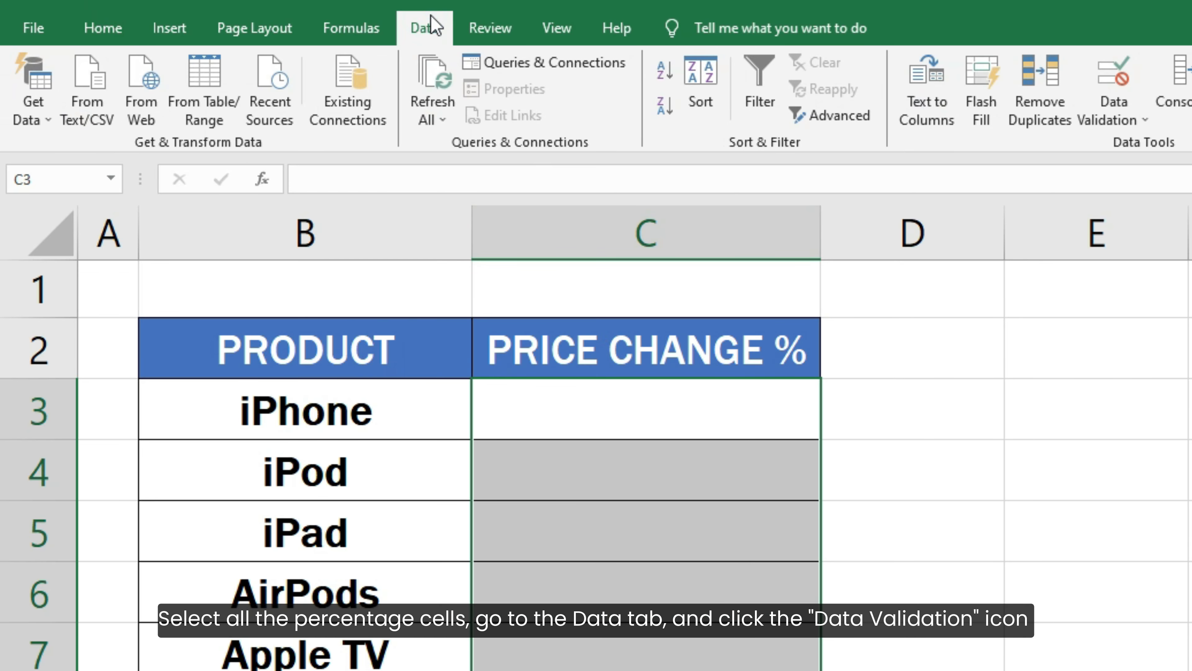
{"action": "left_click", "coordinate": [1111, 75]}
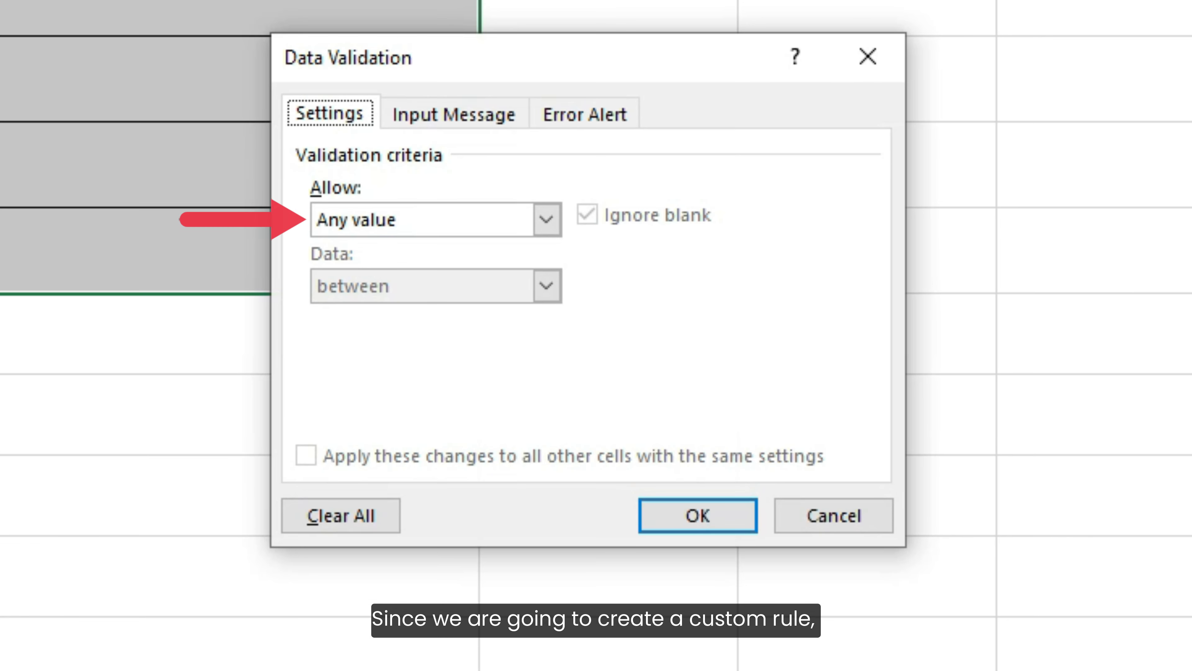
{"action": "left_click", "coordinate": [550, 226]}
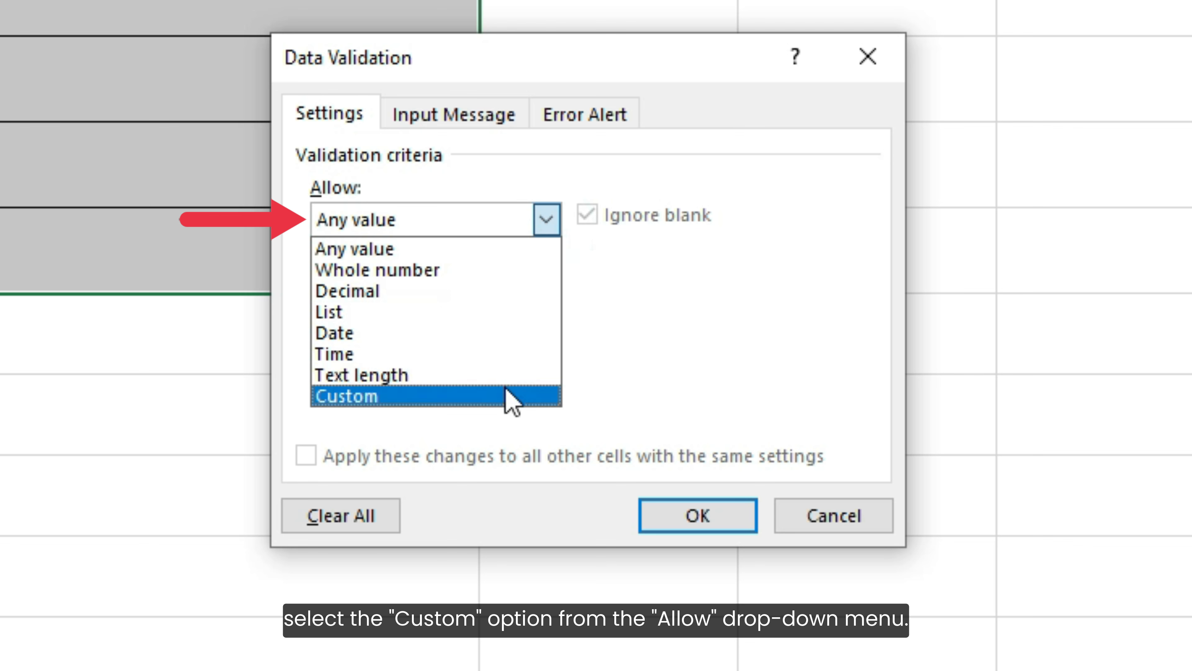
{"action": "left_click", "coordinate": [505, 396]}
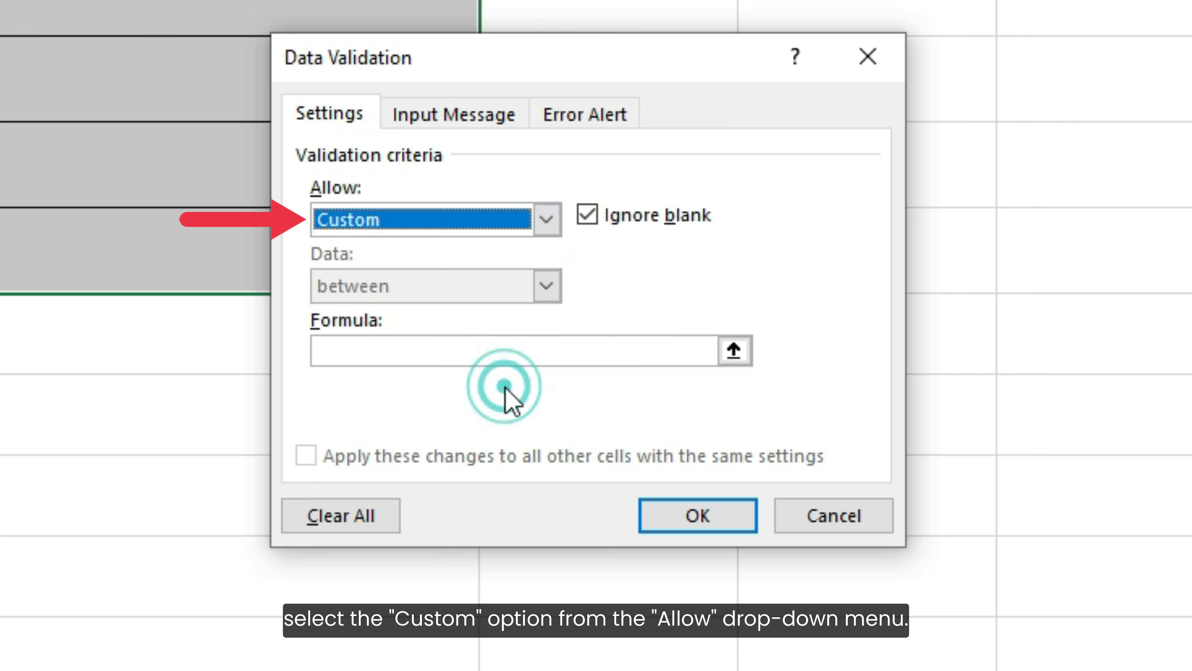
Enter the validation formula =TRUNC( C3 * 100 ) = (C3 * 100) and apply the rule.
{"action": "left_click", "coordinate": [499, 353]}
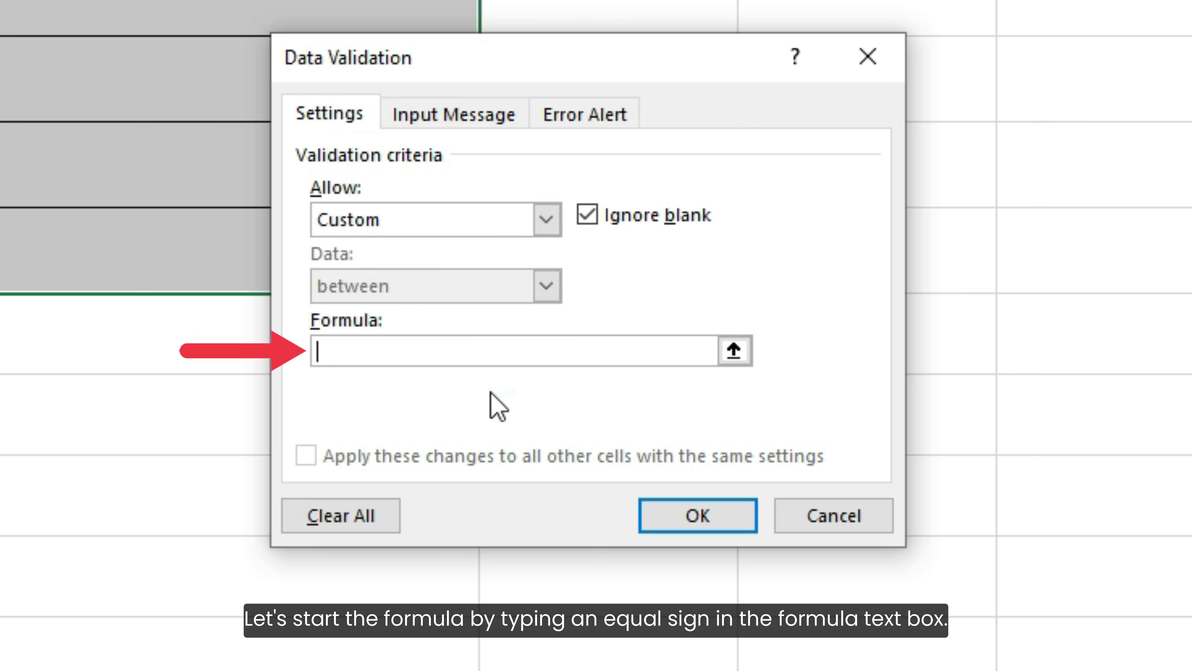
{"action": "type", "text": "=TRUNC"}
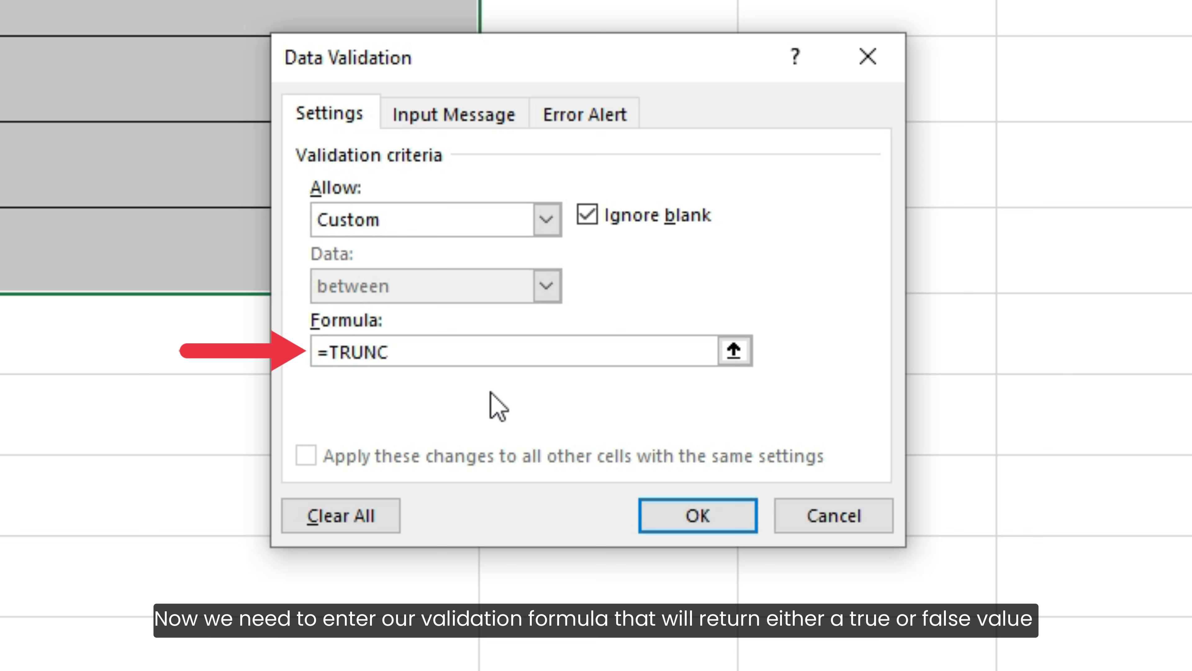
{"action": "type", "text": "( C3 * 100"}
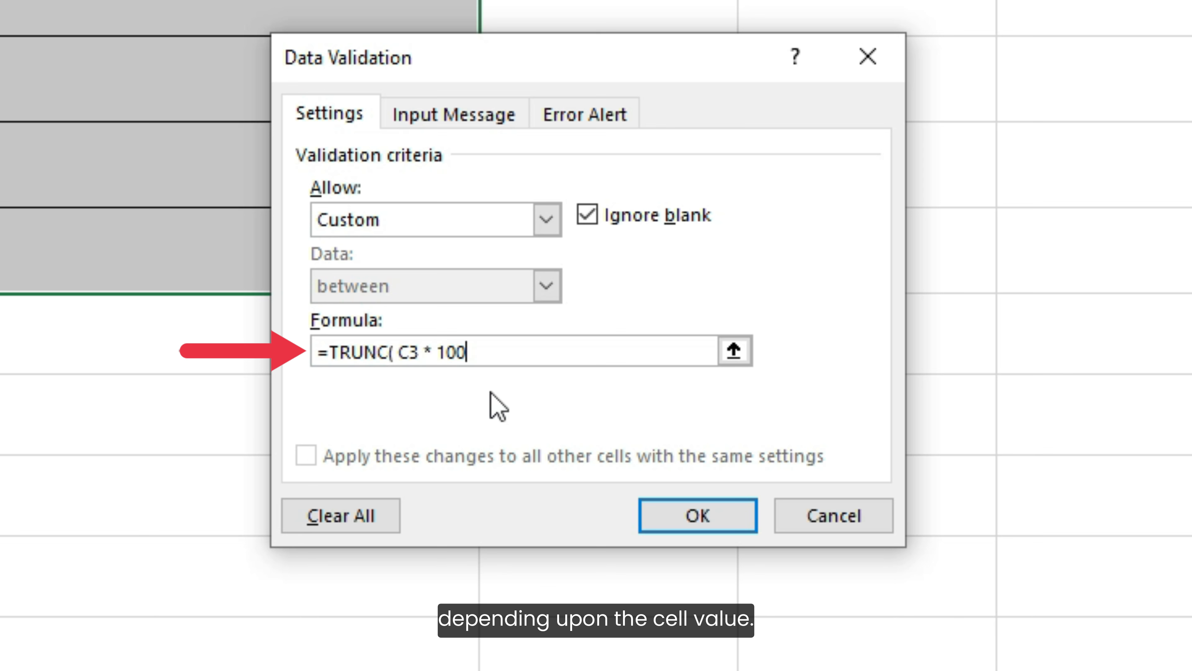
{"action": "type", "text": " ) ="}
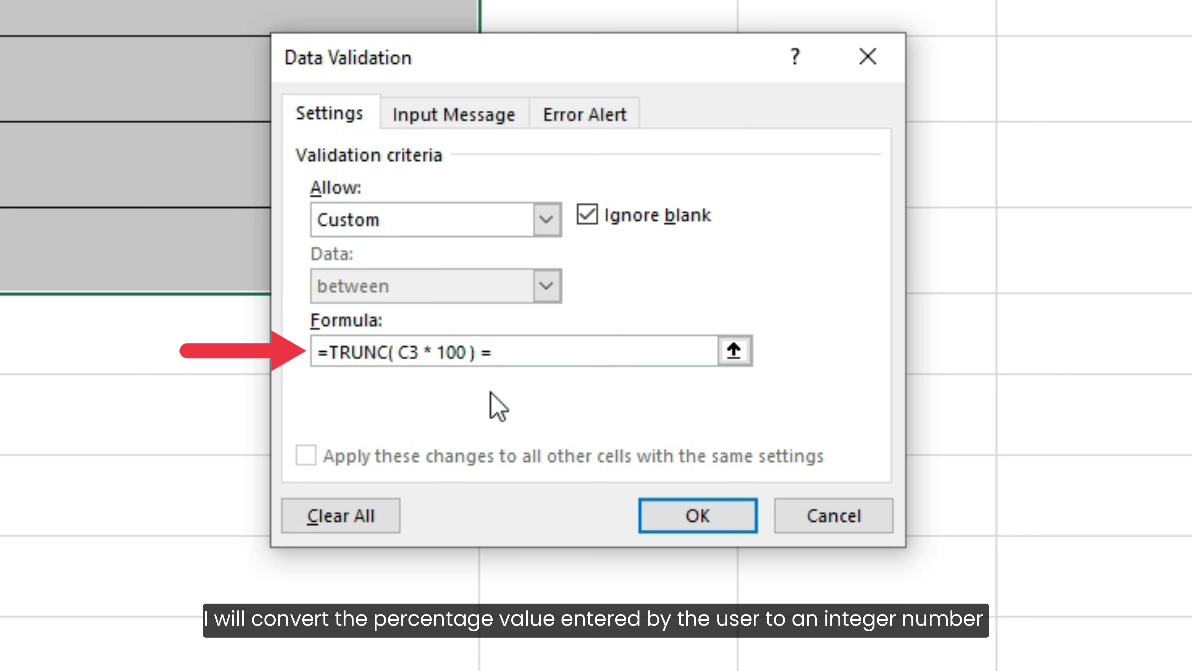
{"action": "type", "text": " (C3 * 1"}
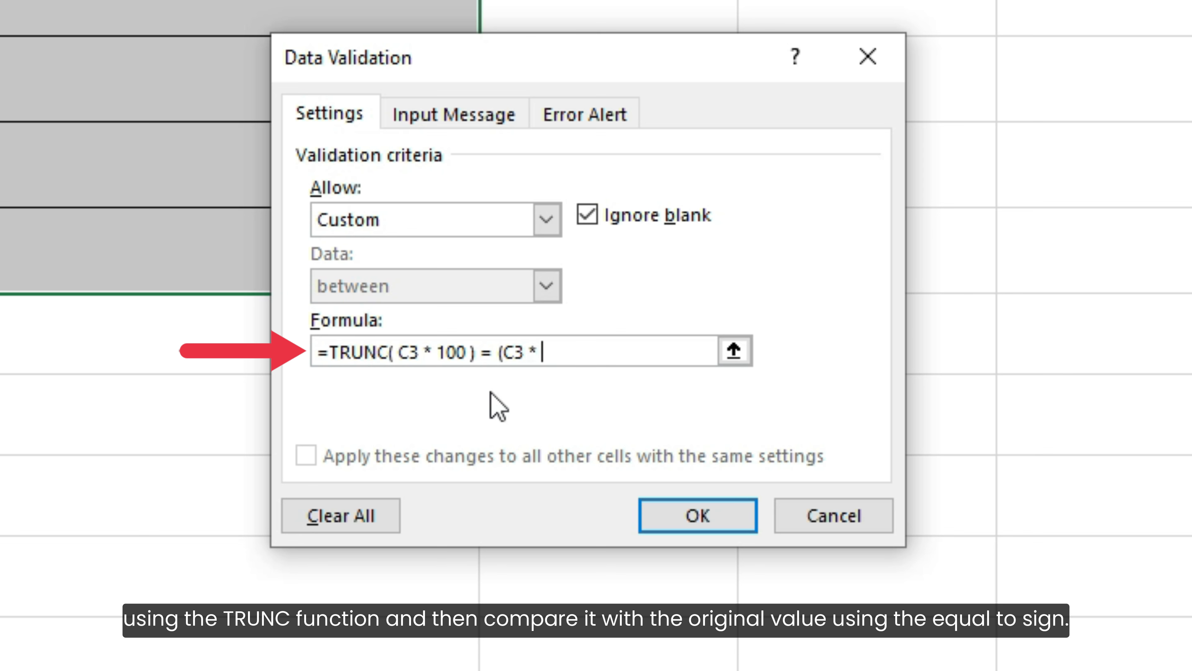
{"action": "type", "text": "00)"}
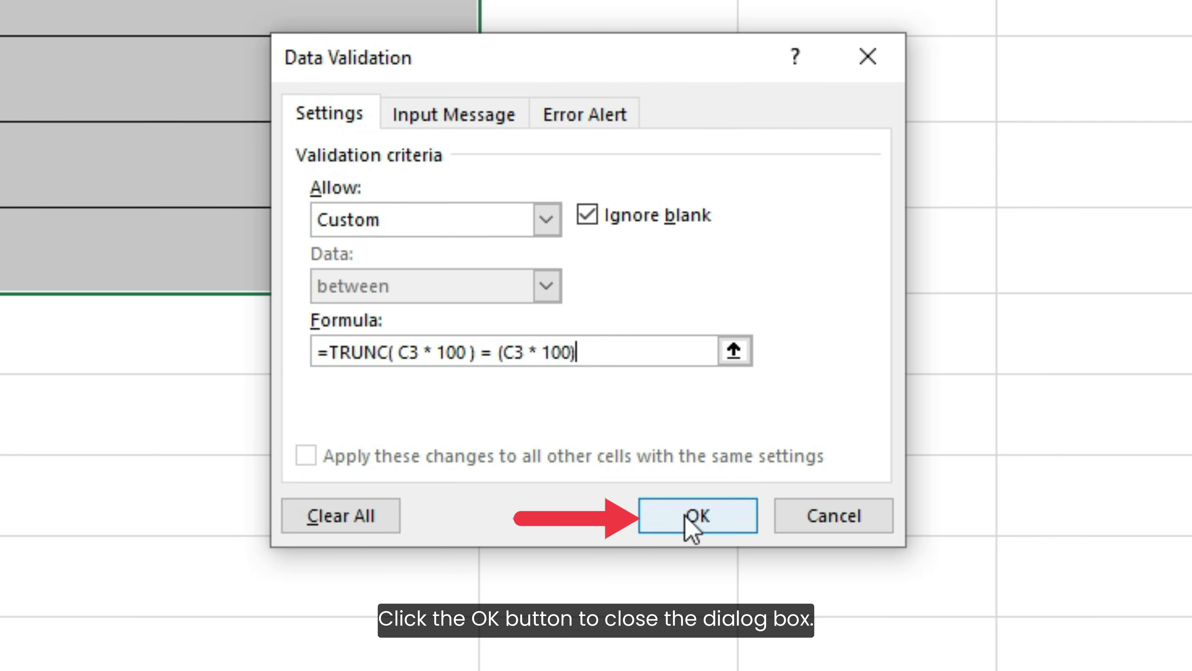
{"action": "left_click", "coordinate": [686, 517]}
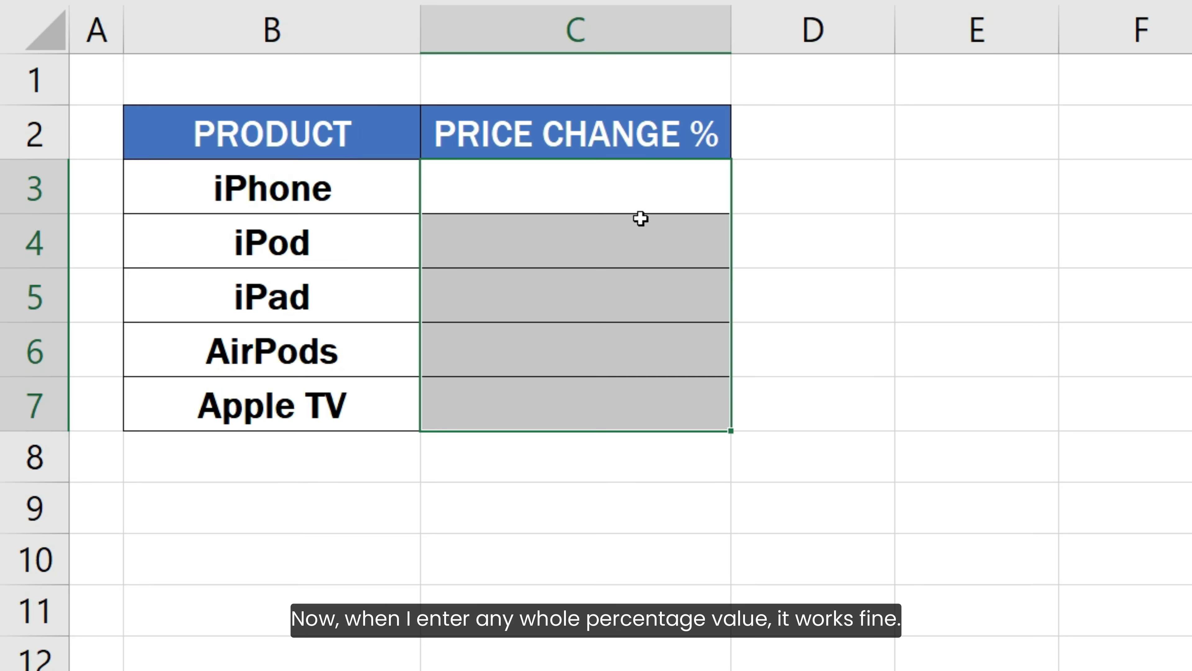
Enter 19% as the iPhone's price change in C3.
{"action": "left_click", "coordinate": [591, 145]}
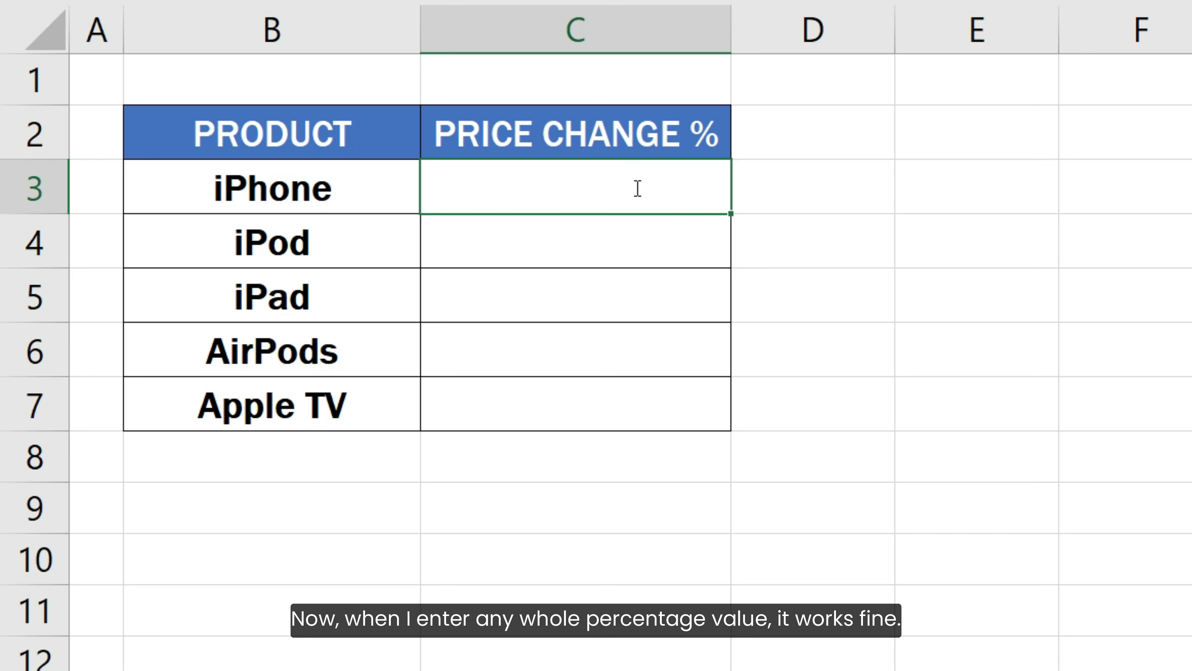
{"action": "type", "text": "19"}
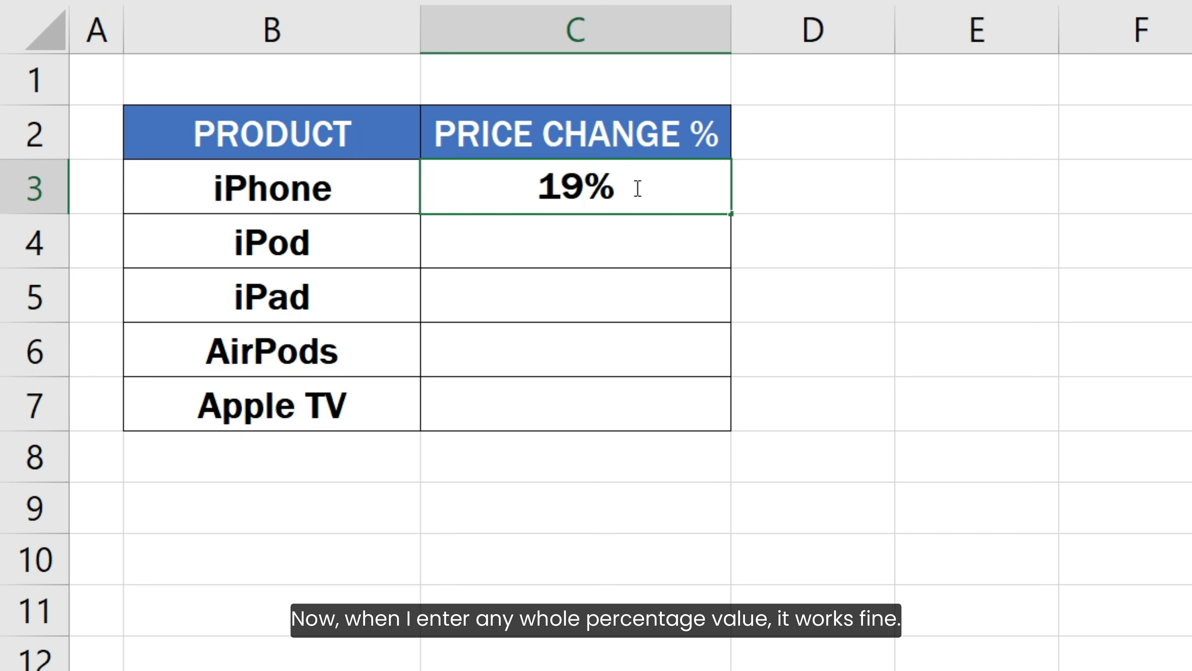
{"action": "key", "text": "Return"}
Try to enter 19.25% as the iPod's price change in C4, then cancel the entry.
{"action": "type", "text": "19"}
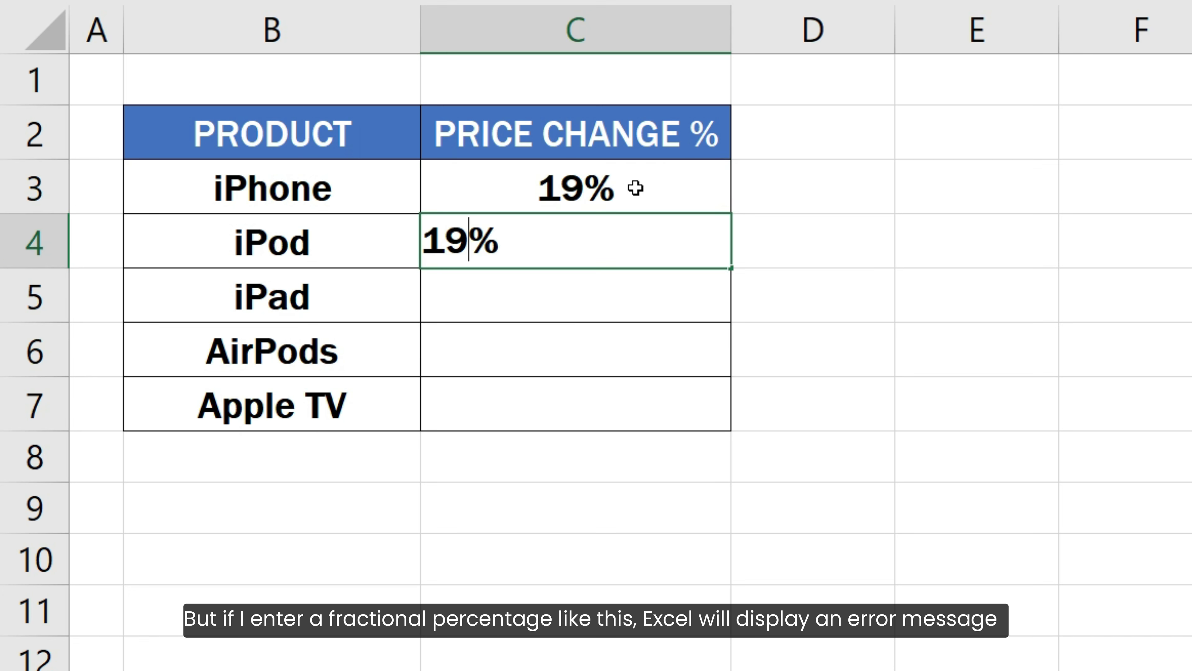
{"action": "type", "text": ".25"}
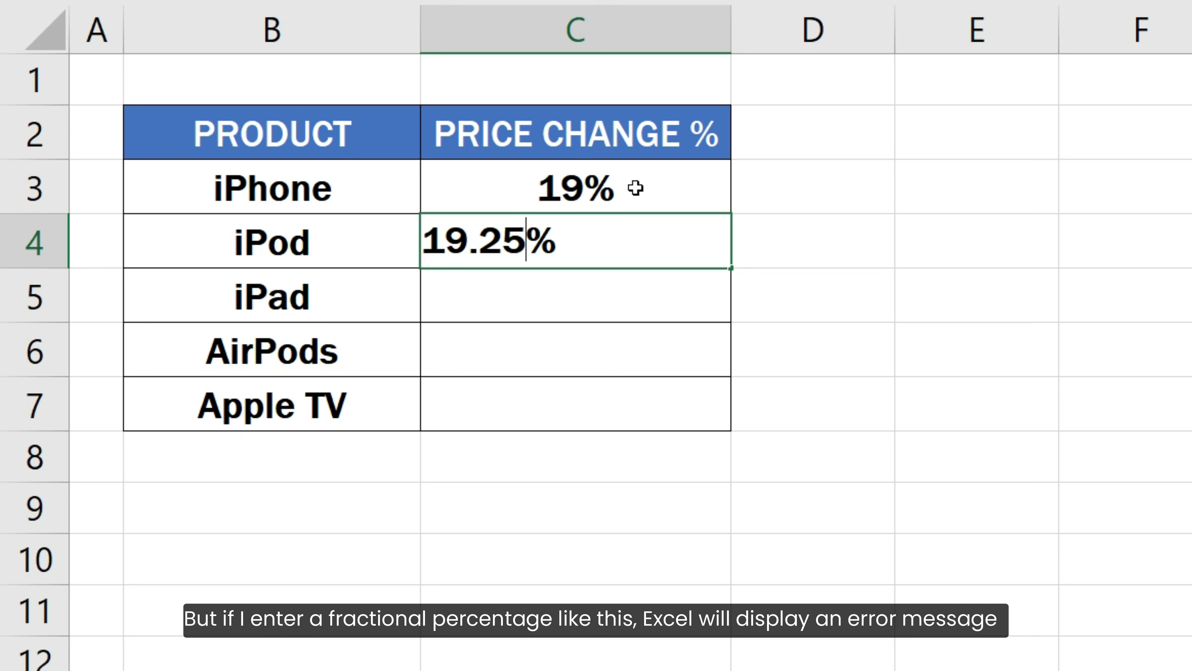
{"action": "key", "text": "Return"}
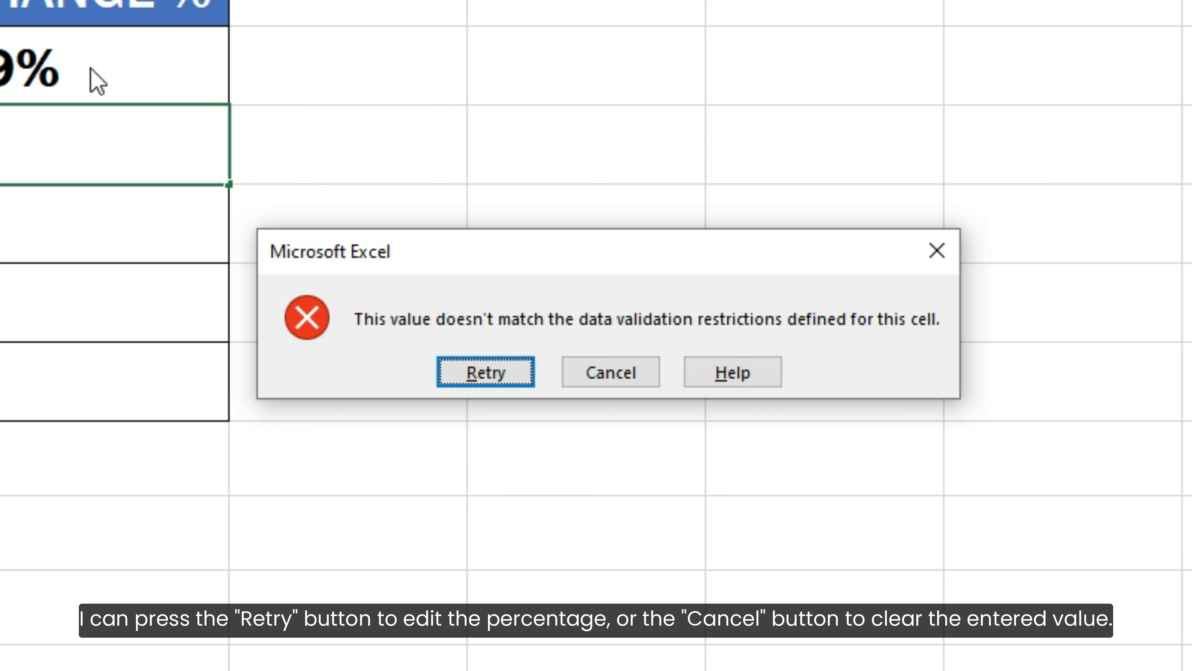
{"action": "left_click", "coordinate": [595, 382]}
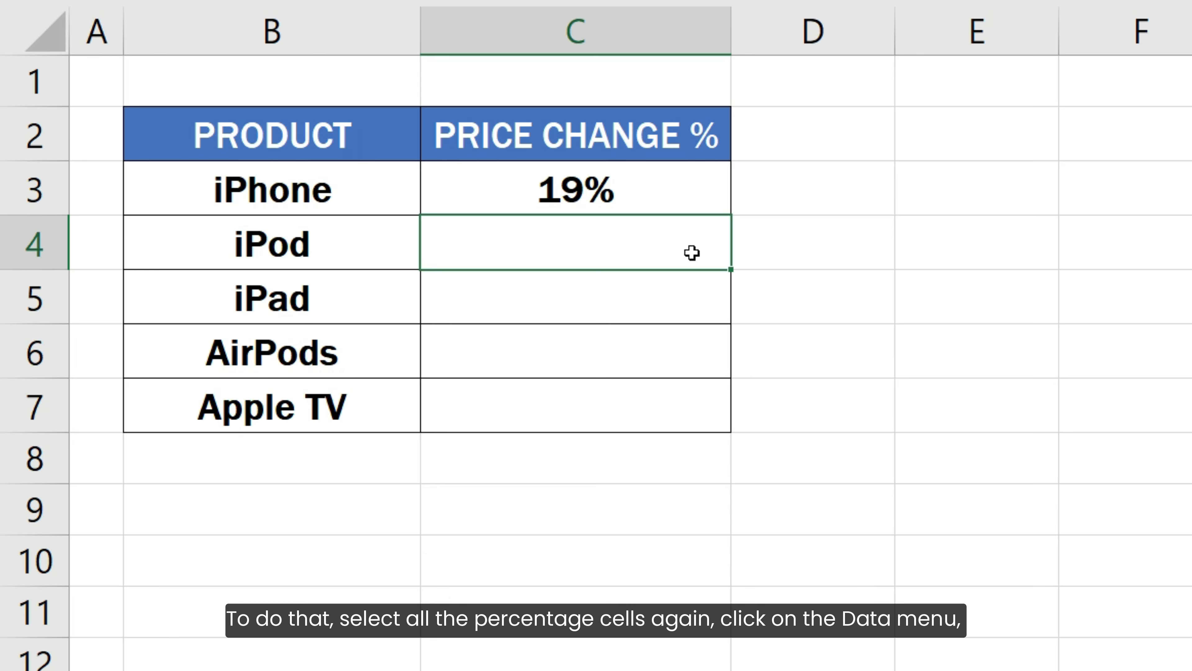
Give the validation on C3:C7 an error alert titled "Invalid value" with the message "Please enter whole percentage value only.".
{"action": "left_click_drag", "start_coordinate": [671, 190], "coordinate": [679, 409]}
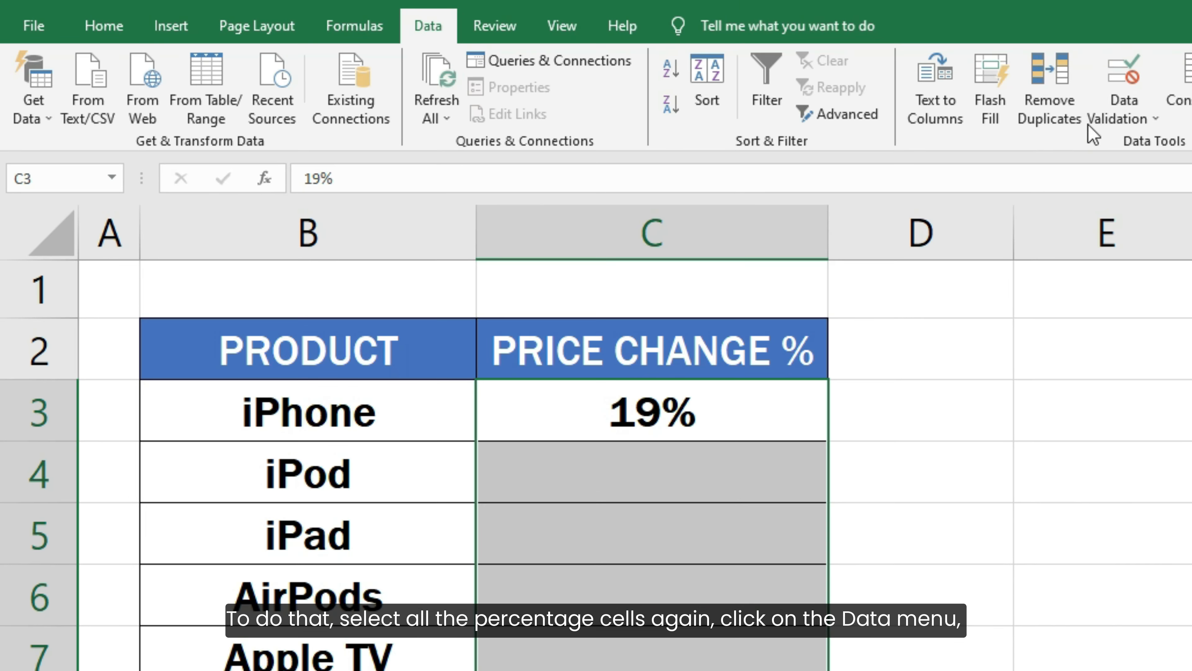
{"action": "left_click", "coordinate": [1112, 82]}
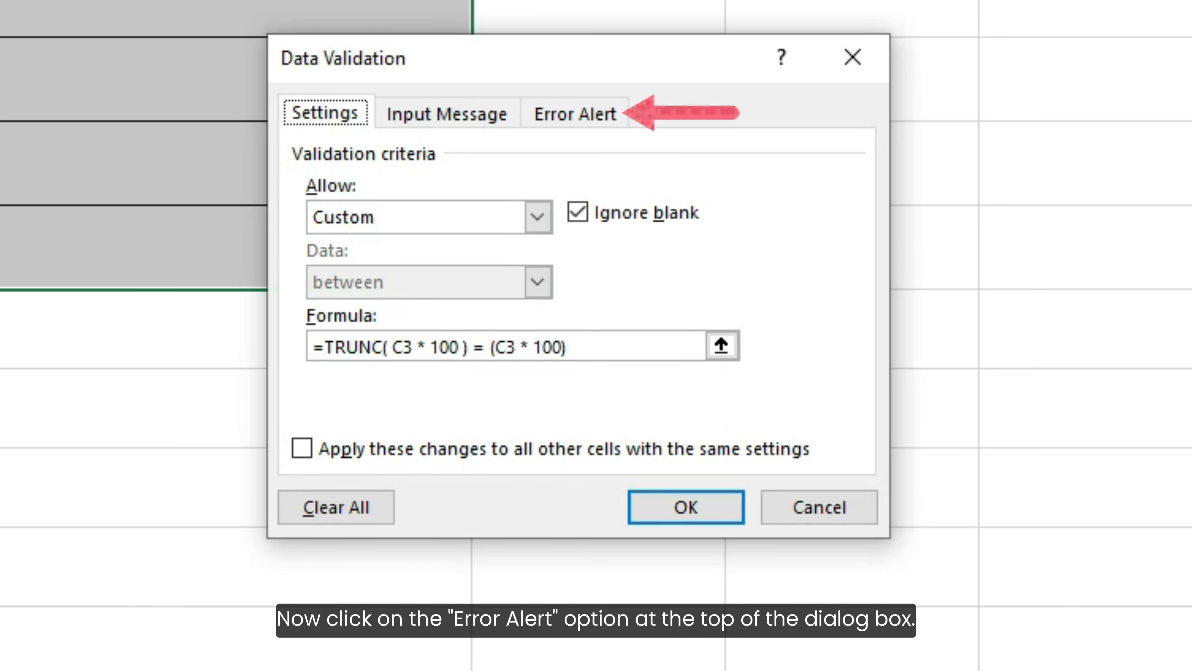
{"action": "left_click", "coordinate": [594, 114]}
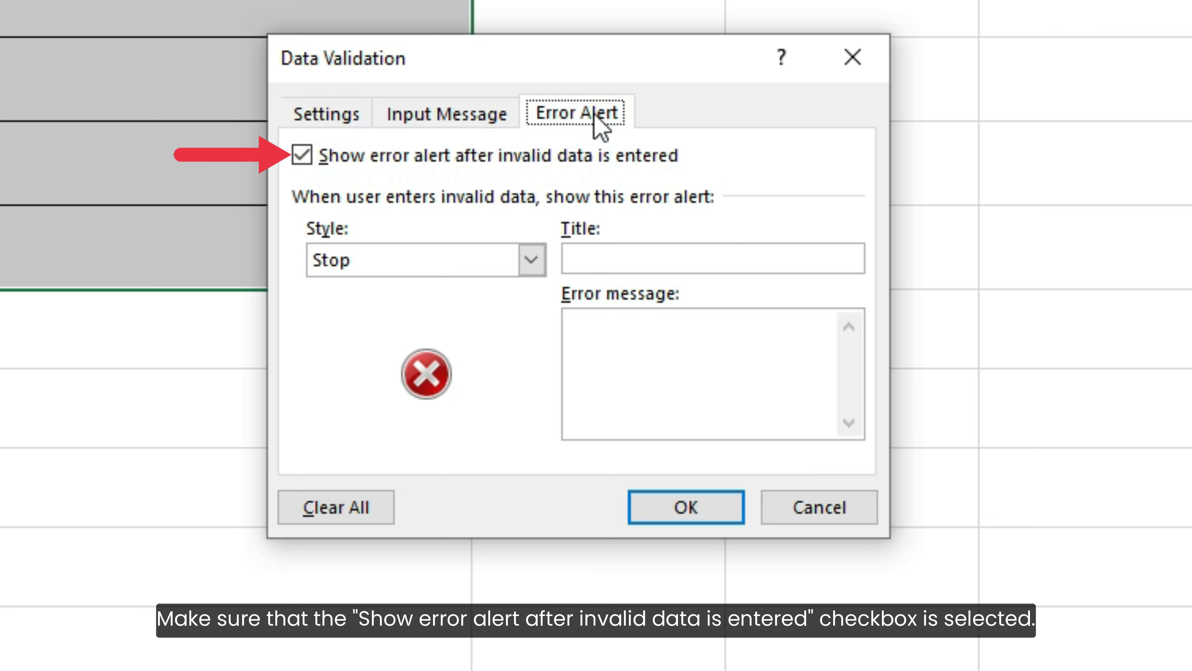
{"action": "left_click", "coordinate": [597, 255]}
{"action": "type", "text": "Invalid value"}
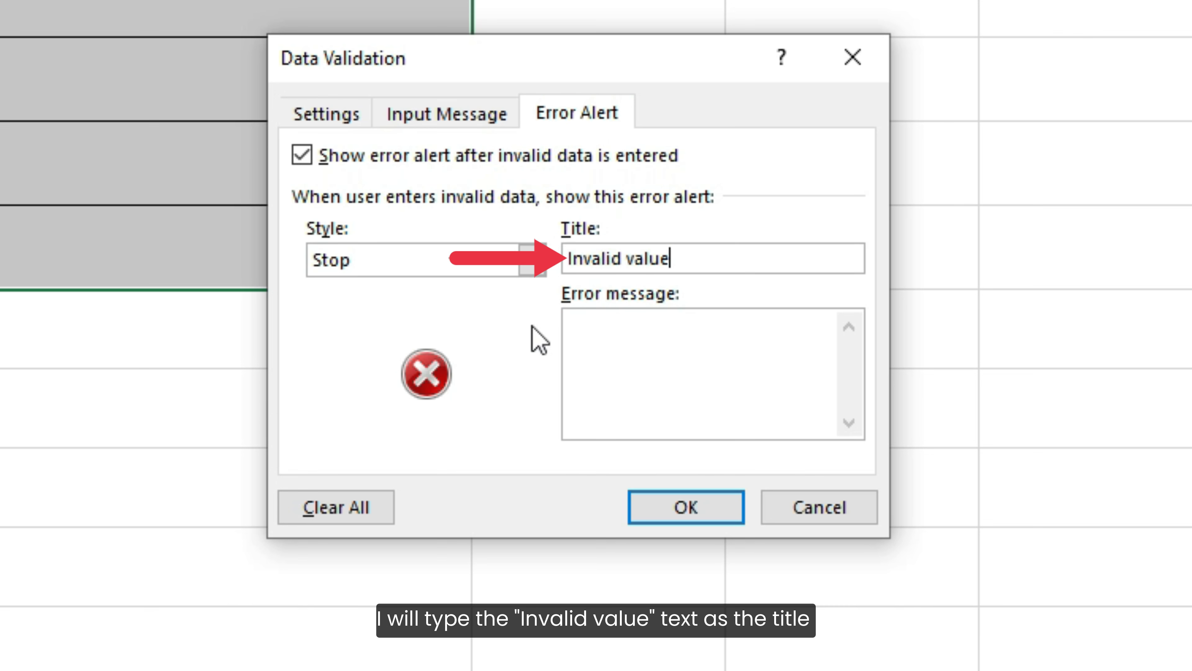
{"action": "left_click", "coordinate": [573, 329]}
{"action": "type", "text": "Please enter"}
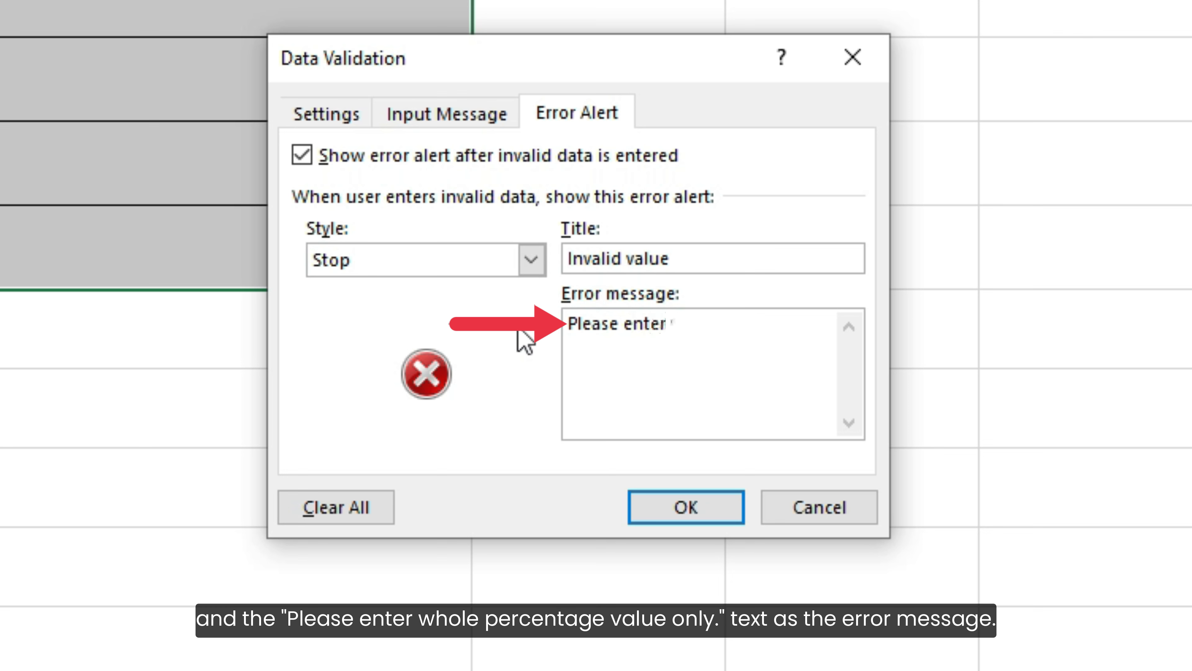
{"action": "type", "text": " whole percentage value"}
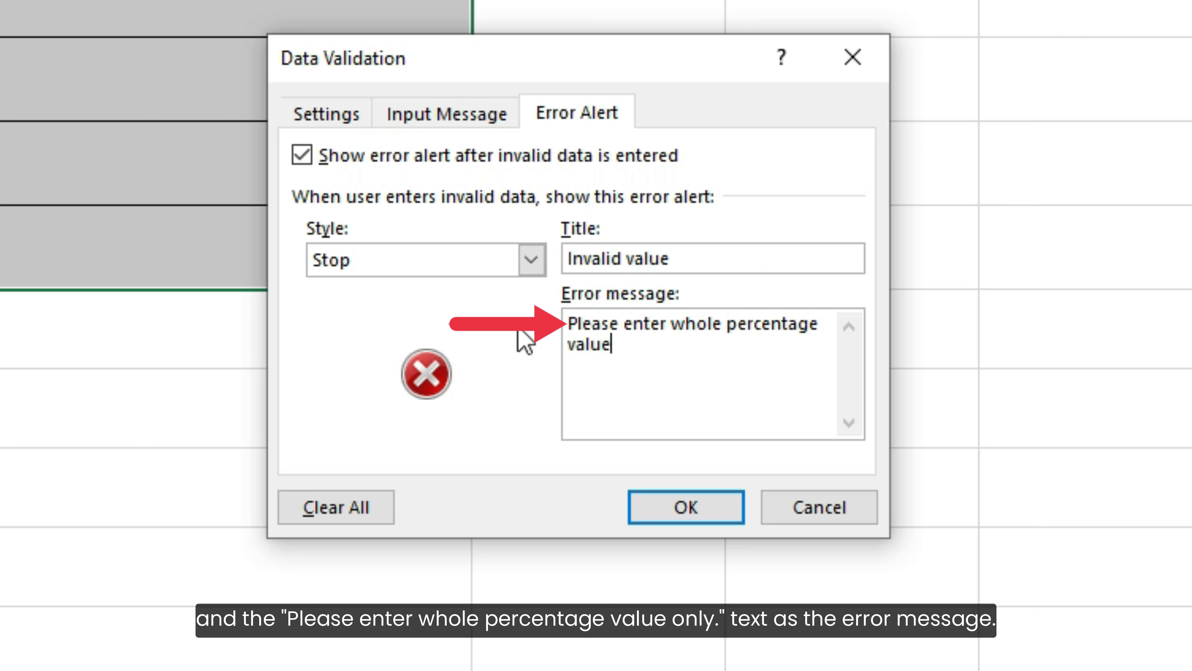
{"action": "type", "text": " only."}
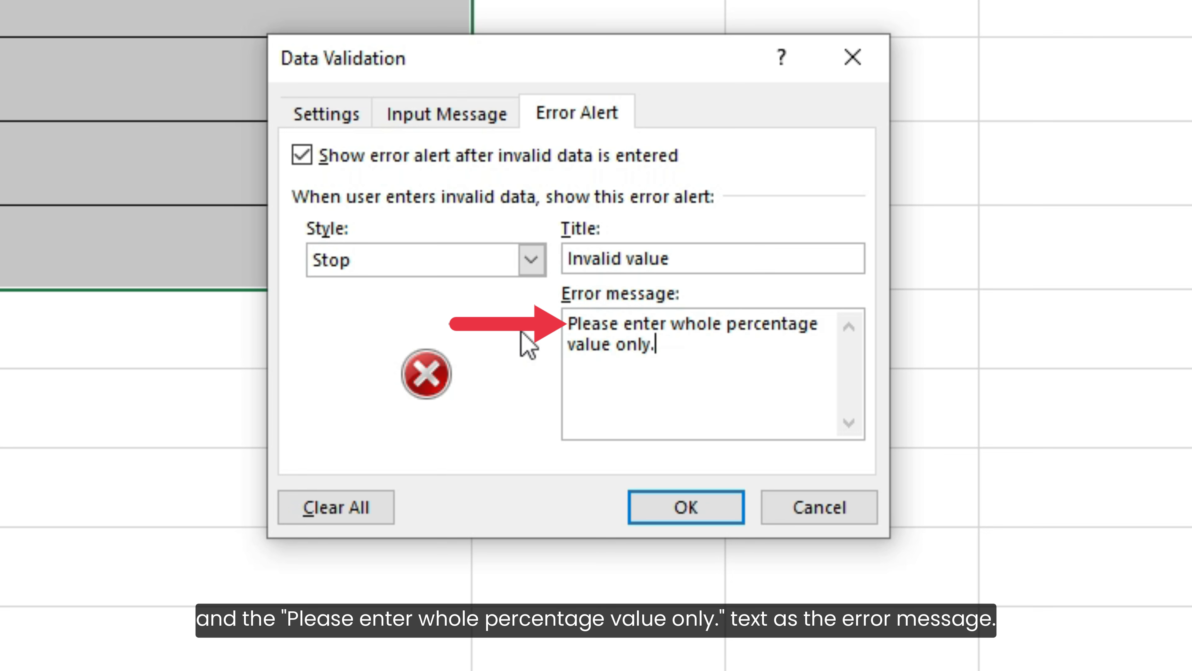
{"action": "left_click", "coordinate": [667, 506]}
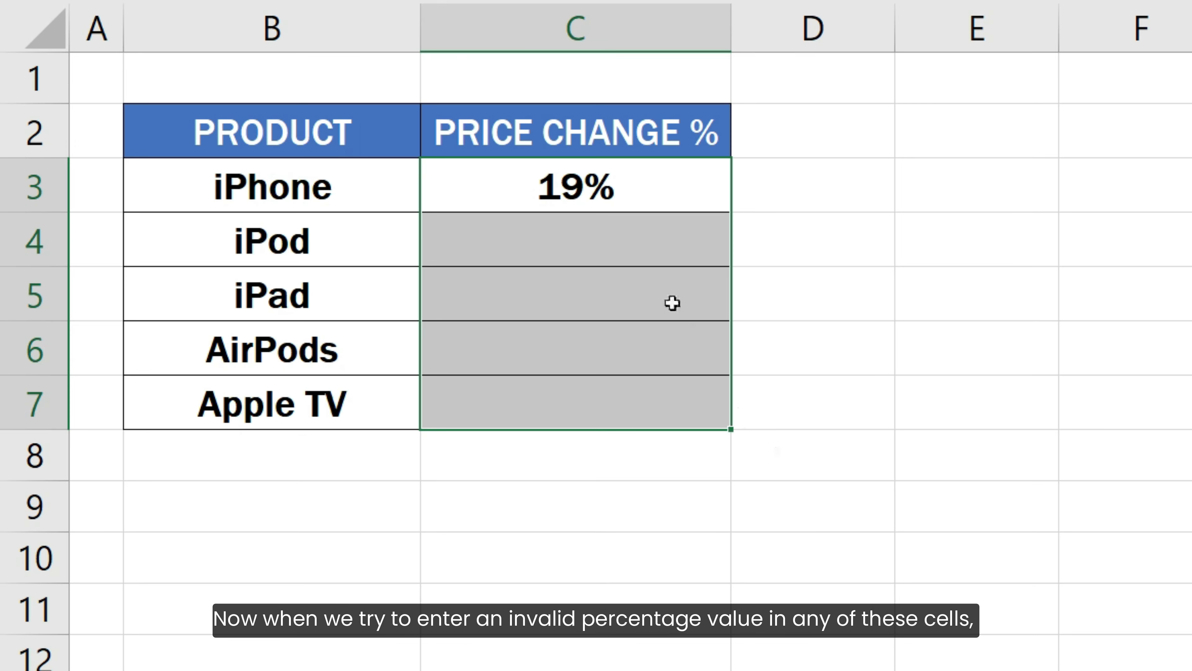
Test the custom error alert by trying to enter 19.25% in the iPod's price change cell C4.
{"action": "left_click", "coordinate": [628, 234]}
{"action": "type", "text": "19"}
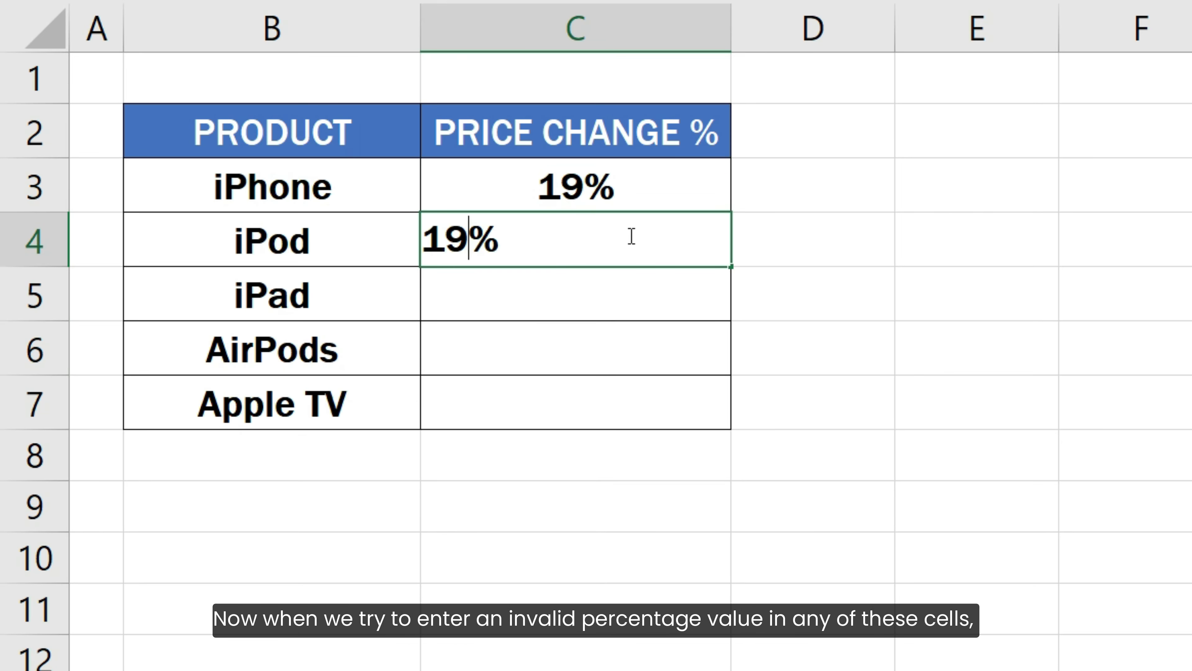
{"action": "type", "text": ".25"}
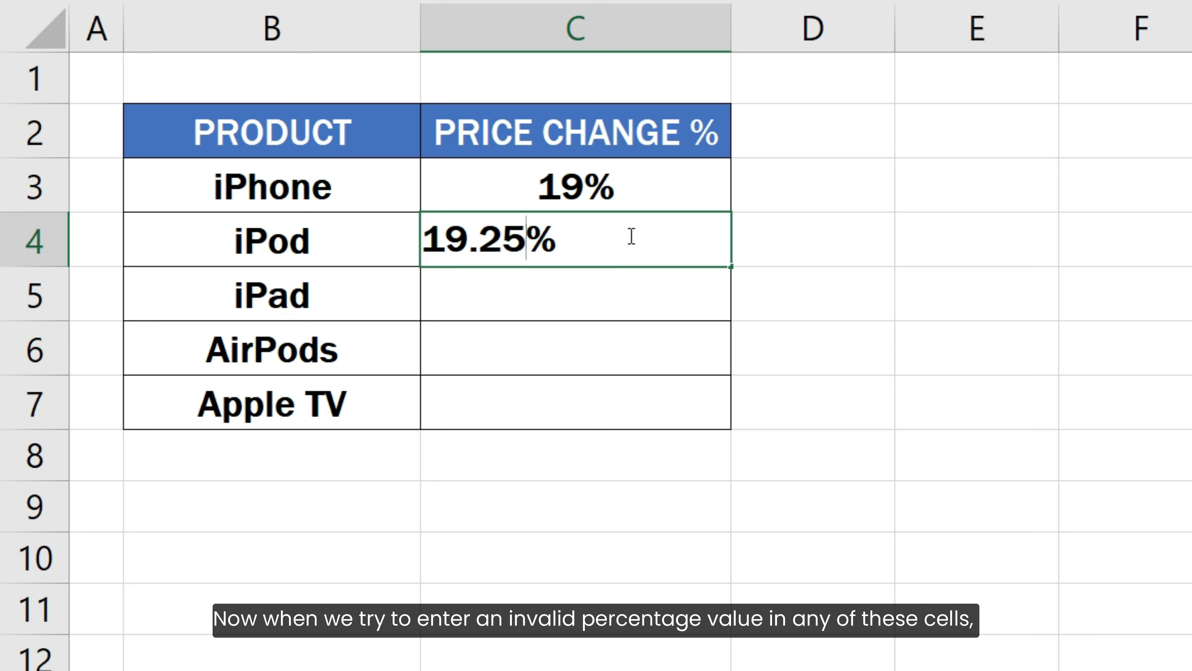
{"action": "key", "text": "Return"}
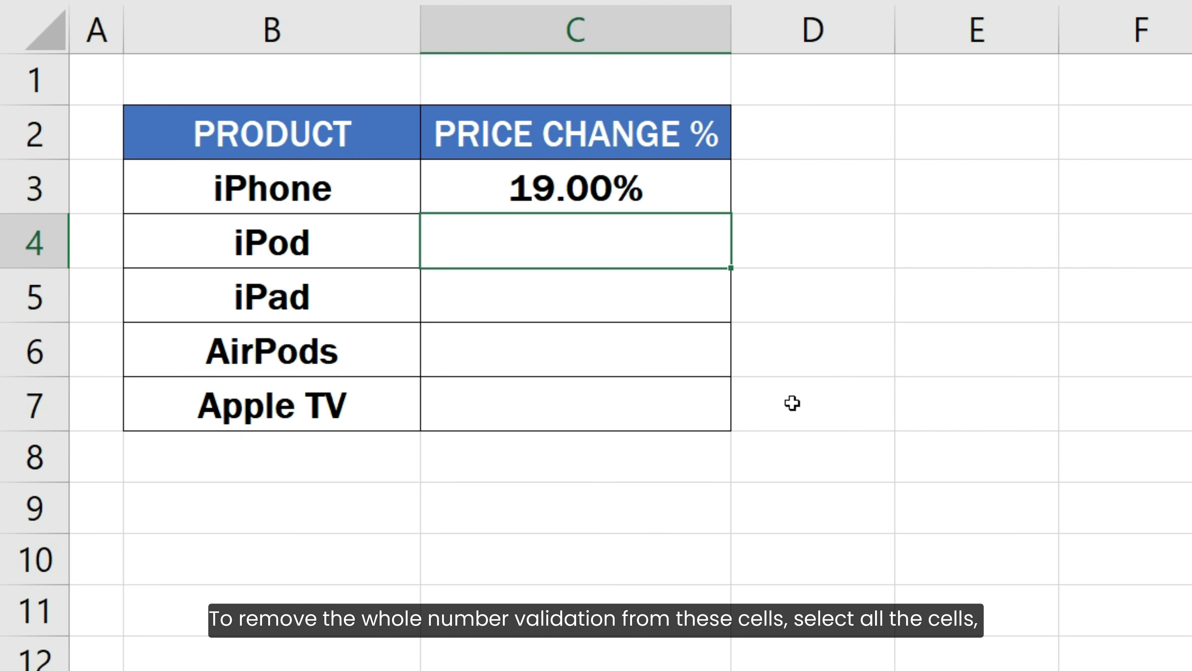
Clear all data validation settings, including the error alert, from the price change cells C3:C7.
{"action": "left_click_drag", "start_coordinate": [665, 186], "coordinate": [665, 407]}
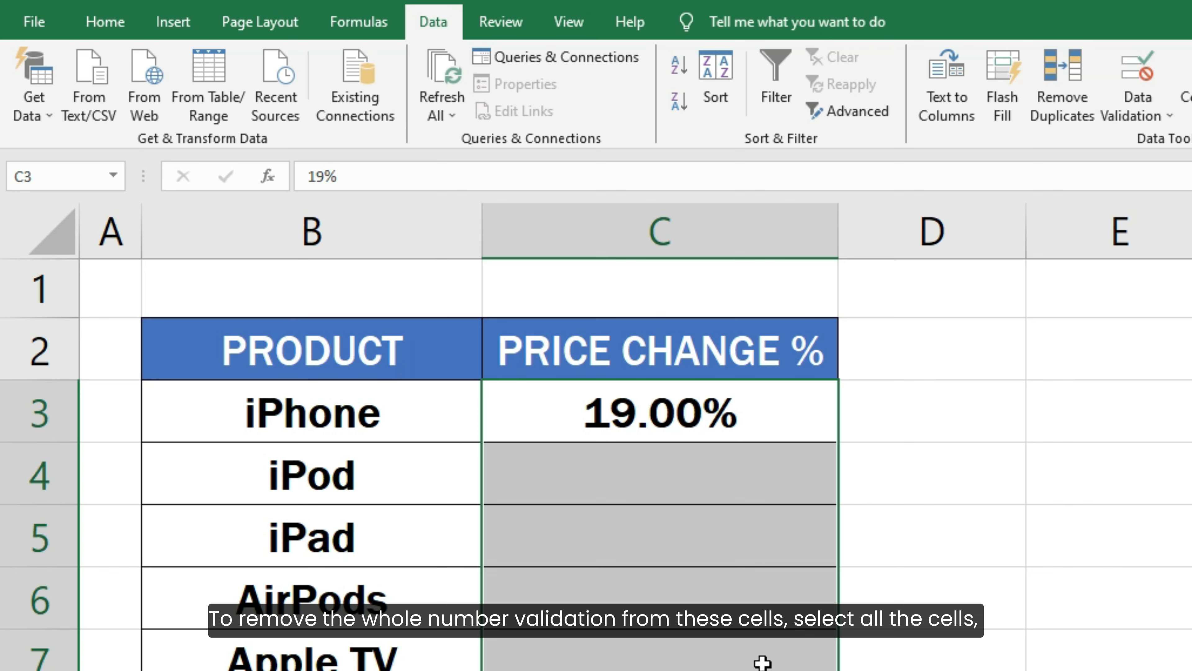
{"action": "left_click", "coordinate": [1125, 82]}
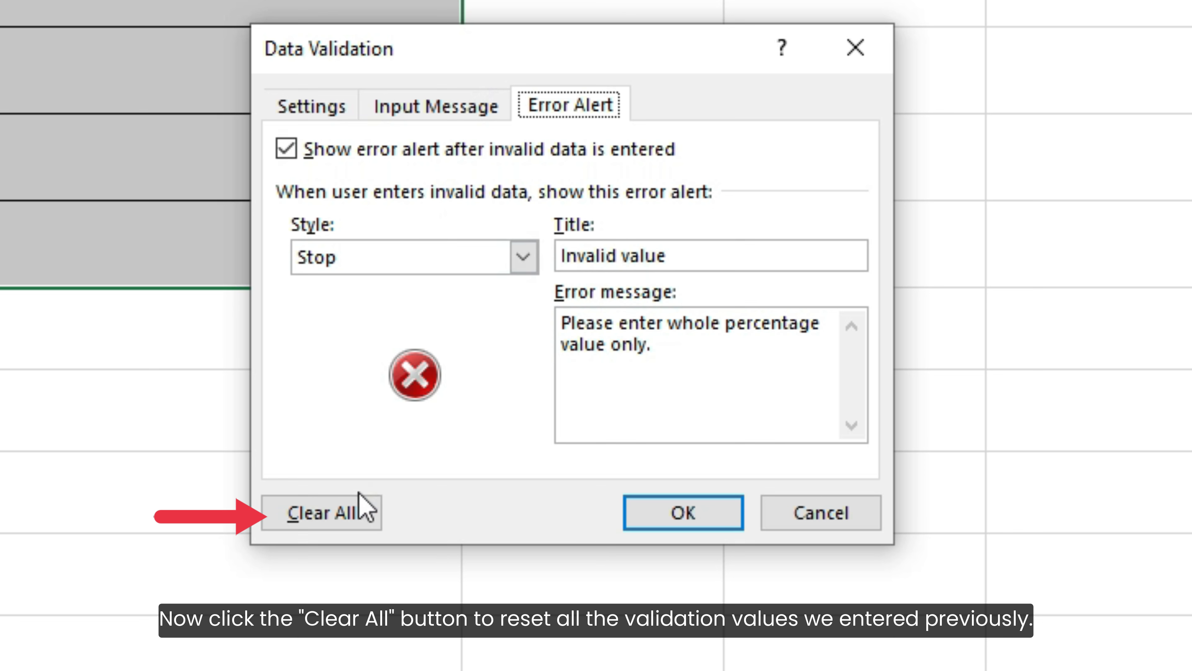
{"action": "left_click", "coordinate": [359, 512]}
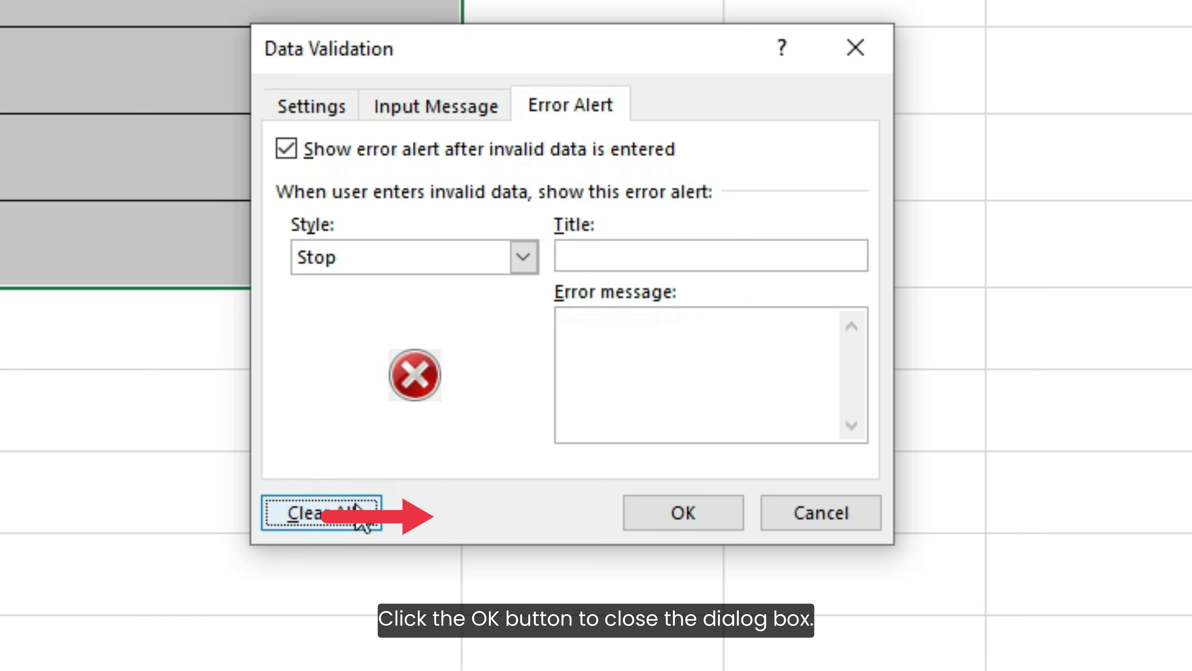
{"action": "left_click", "coordinate": [657, 512]}
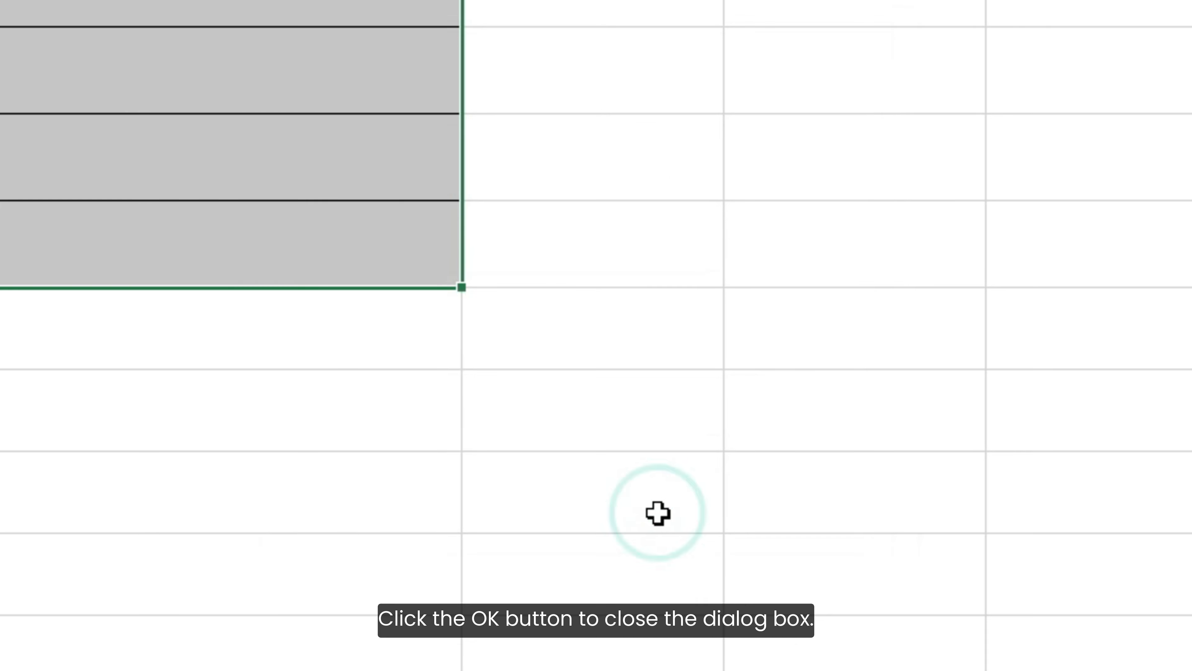
Enter price changes of 19.25% for the iPod, 27.85% for the iPad and 80% for the AirPods in C4:C6.
{"action": "double_click", "coordinate": [691, 242]}
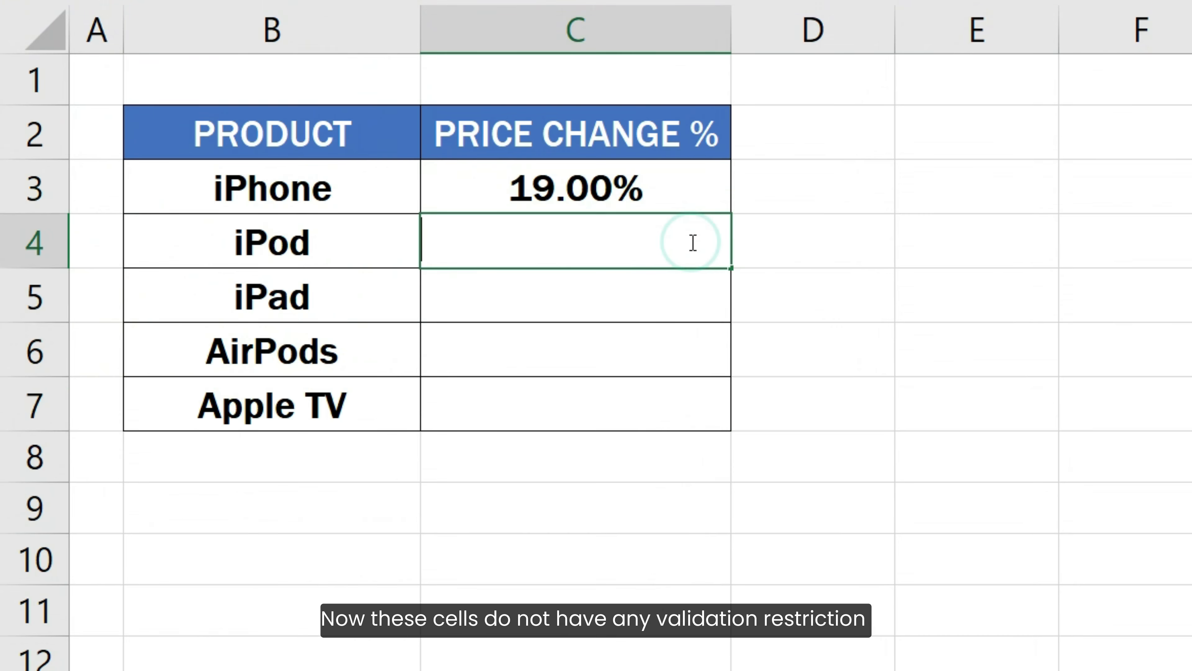
{"action": "type", "text": "19.25"}
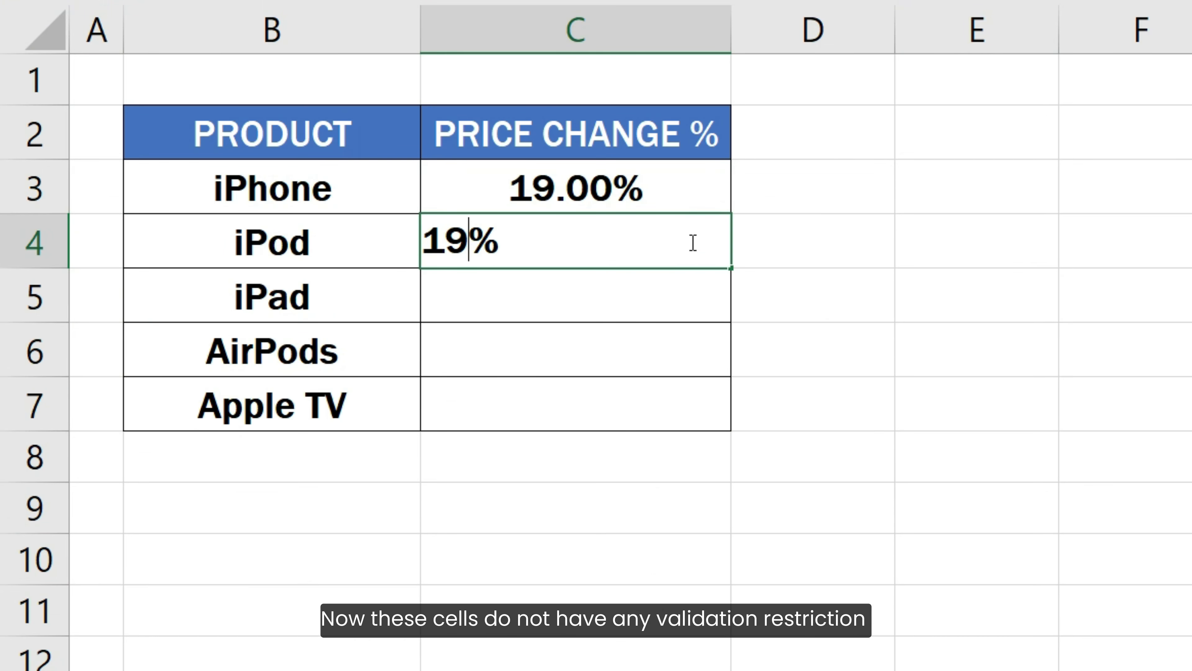
{"action": "key", "text": "Return"}
{"action": "type", "text": "27.85"}
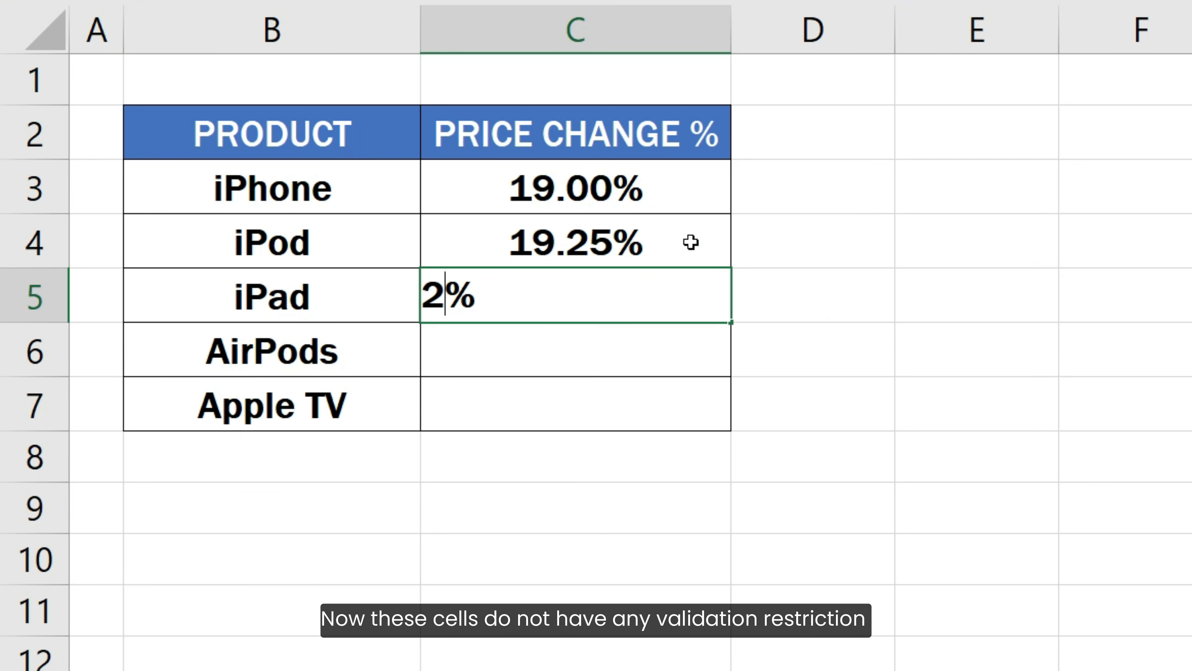
{"action": "key", "text": "ctrl+Return"}
{"action": "key", "text": "Down"}
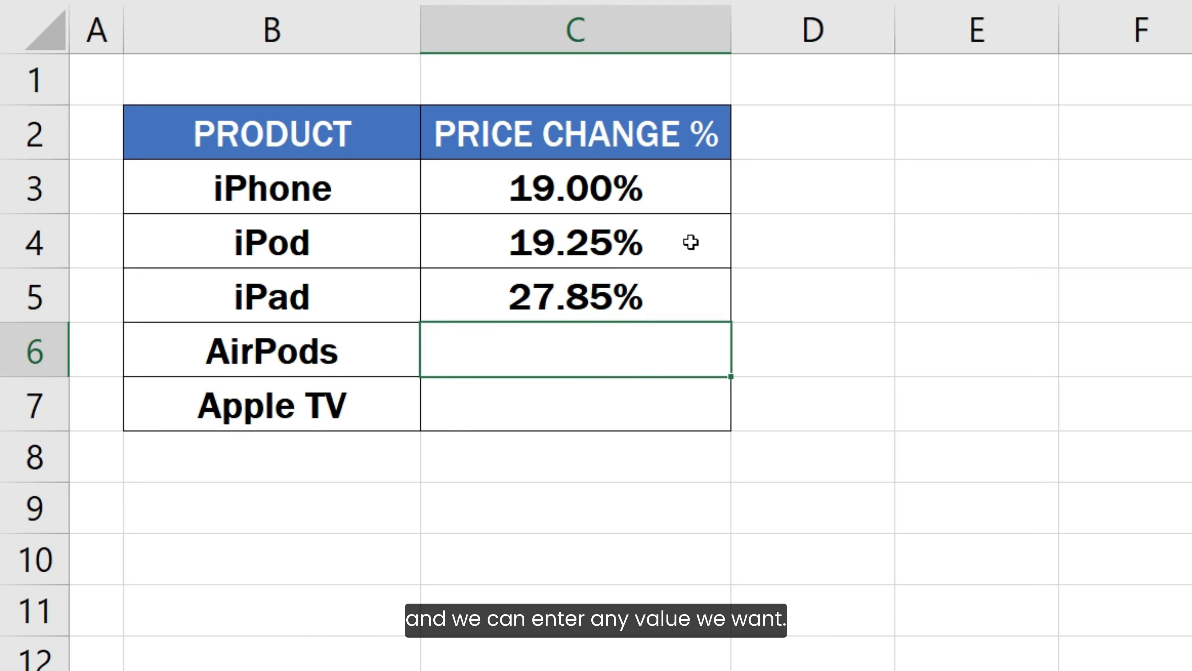
{"action": "type", "text": "80"}
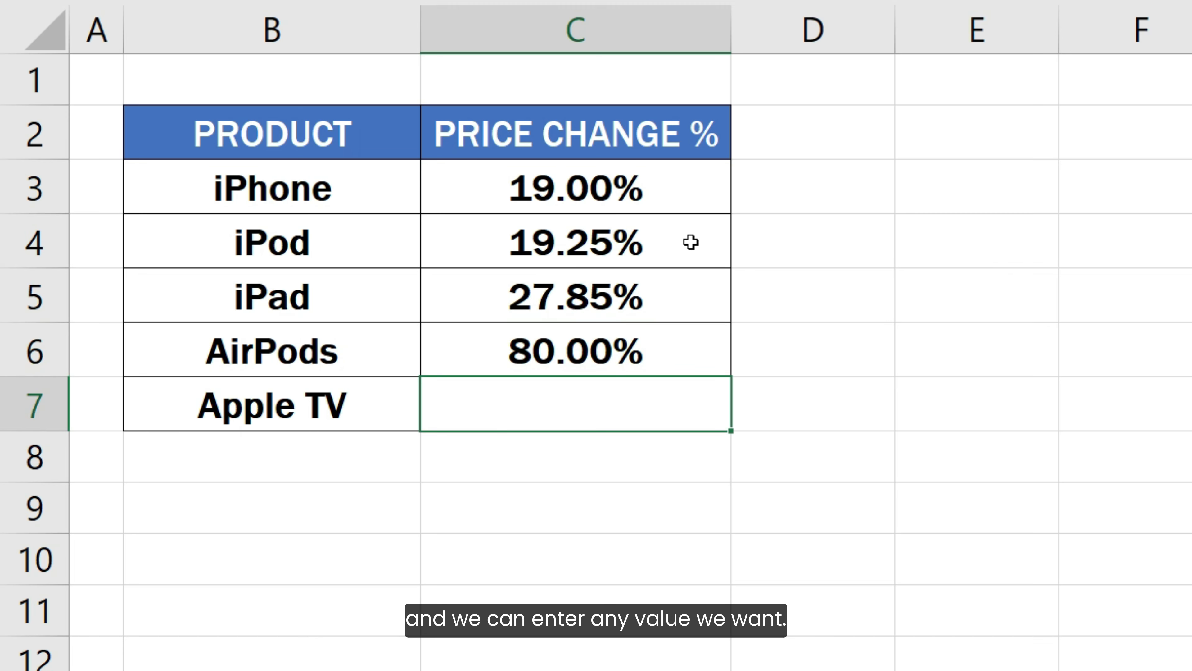